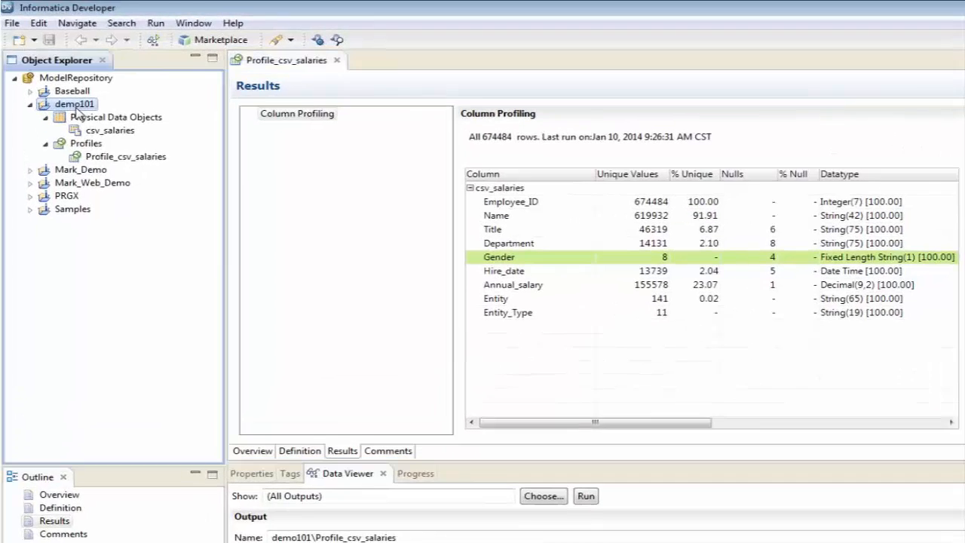
# - Create a new mapplet named rule_is_valid_gender in the demo101 project
pyautogui.rightClick(78, 109)
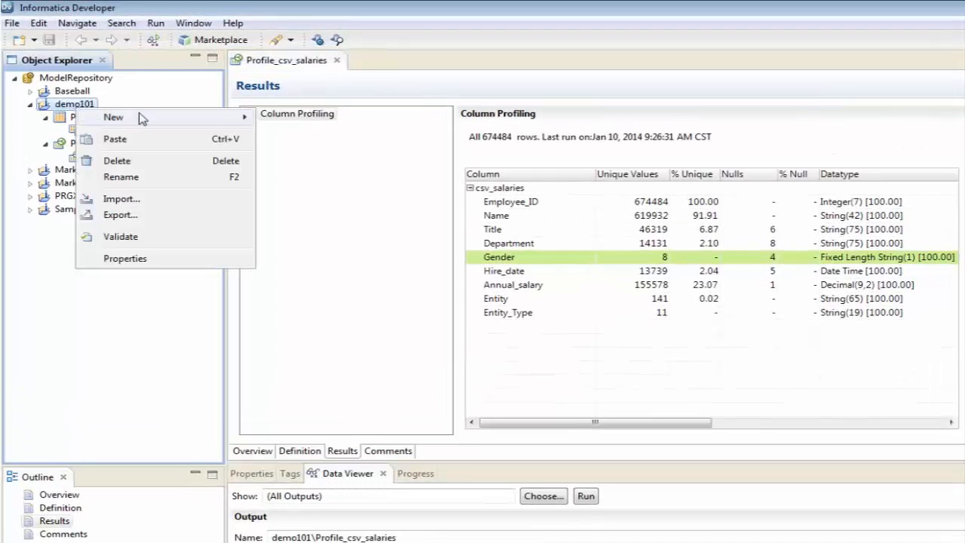
pyautogui.moveTo(144, 118)
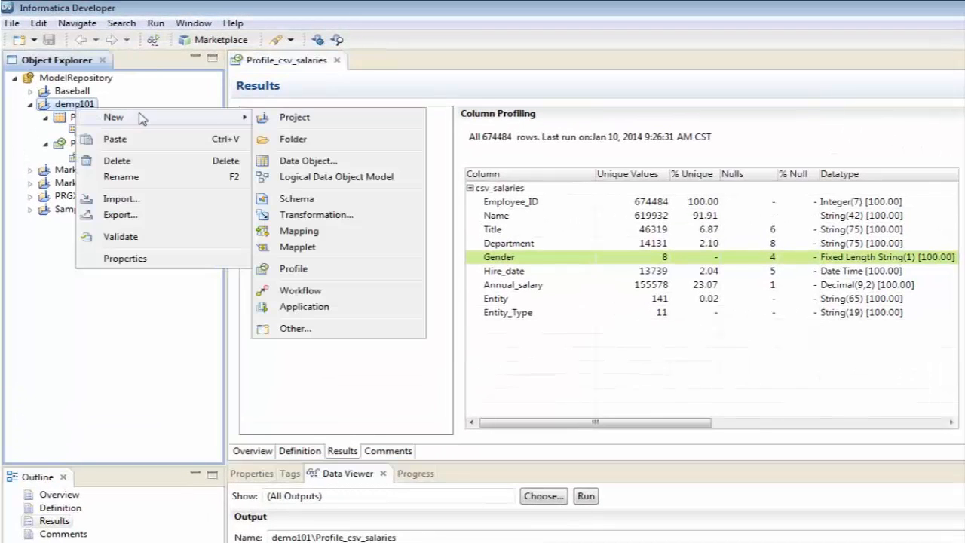
pyautogui.click(303, 249)
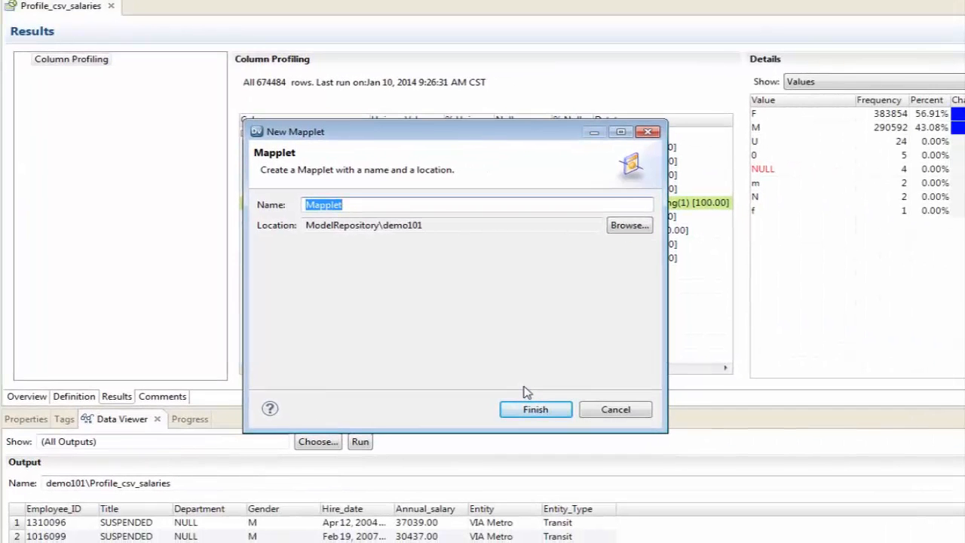
pyautogui.write('rule_is_')
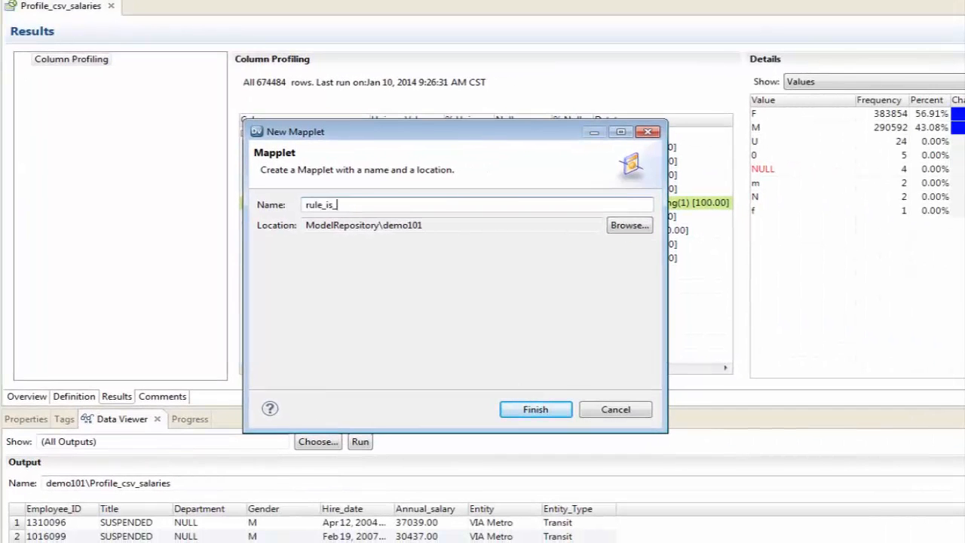
pyautogui.write('valid_gend')
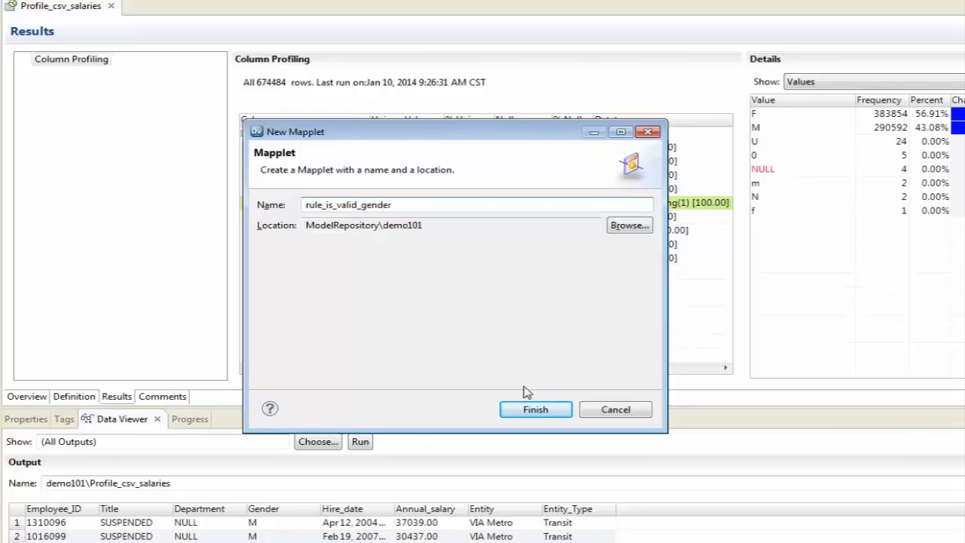
pyautogui.write('er')
pyautogui.click(531, 407)
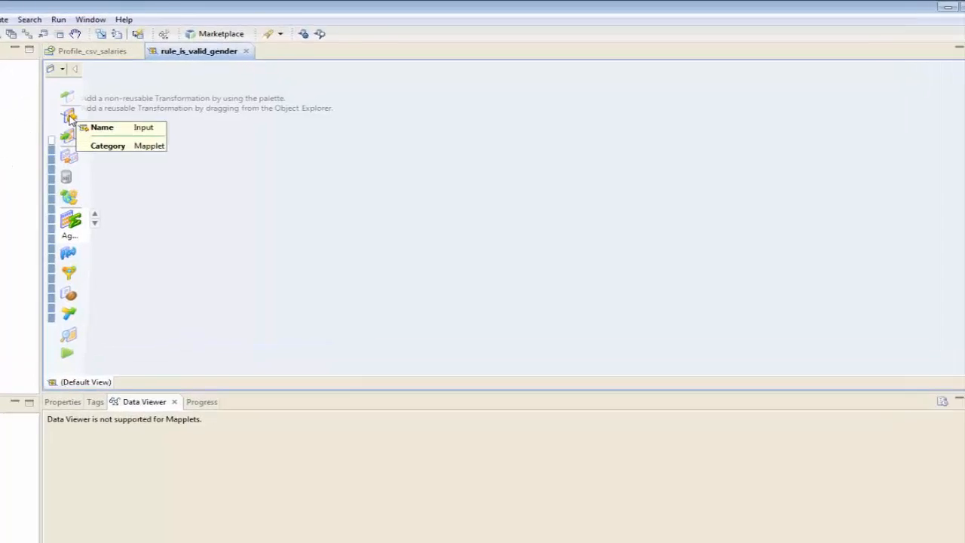
# - Add an Input transformation to the mapplet and give it a string port named inGender
pyautogui.moveTo(70, 116); pyautogui.dragTo(175, 220)
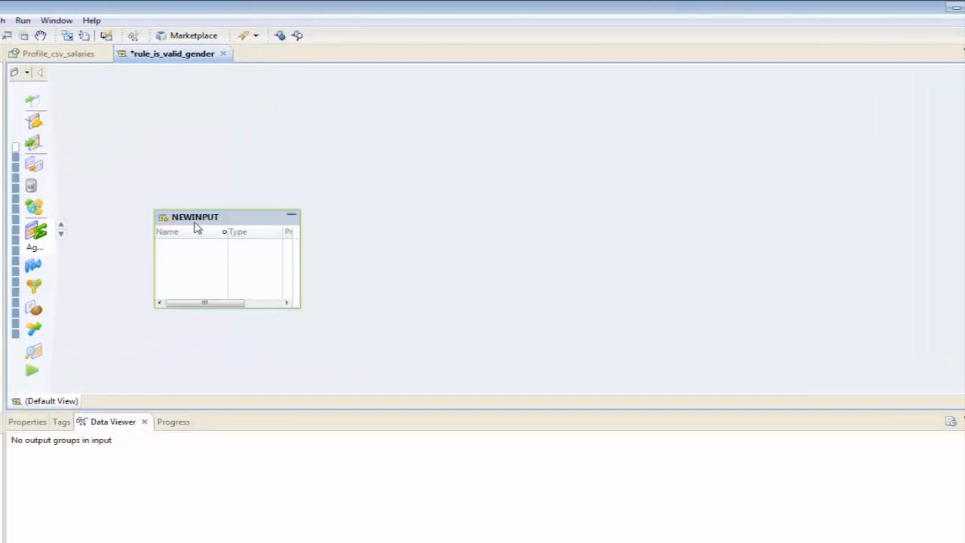
pyautogui.click(29, 424)
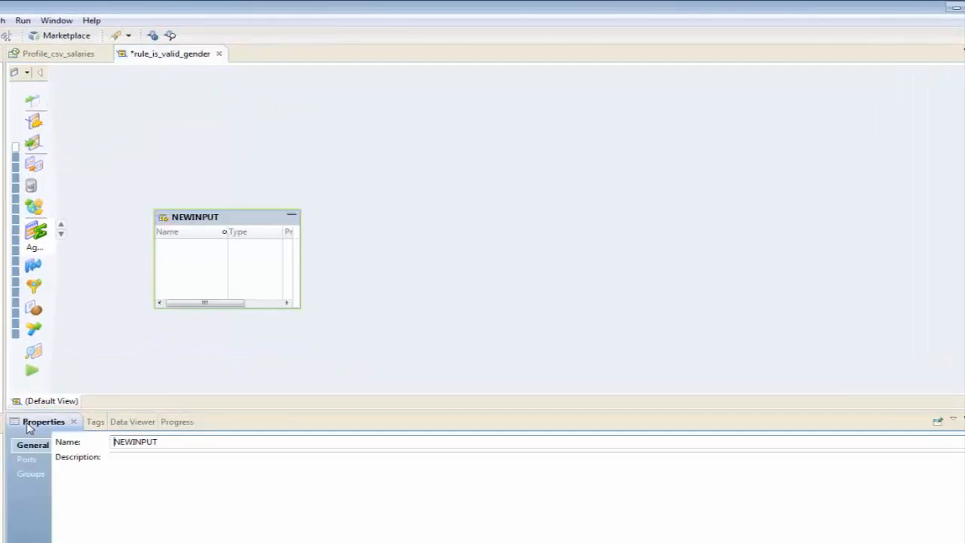
pyautogui.click(28, 459)
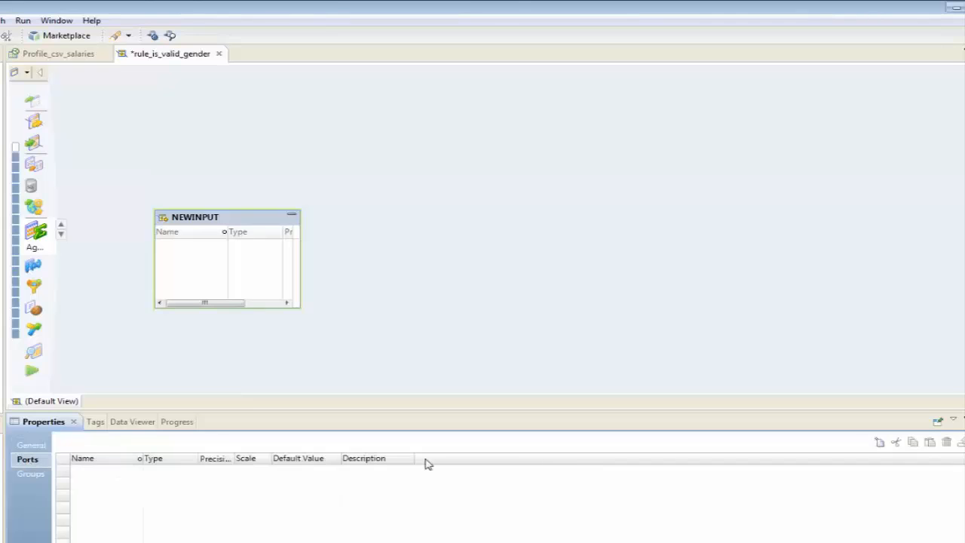
pyautogui.click(879, 444)
pyautogui.write('inGender')
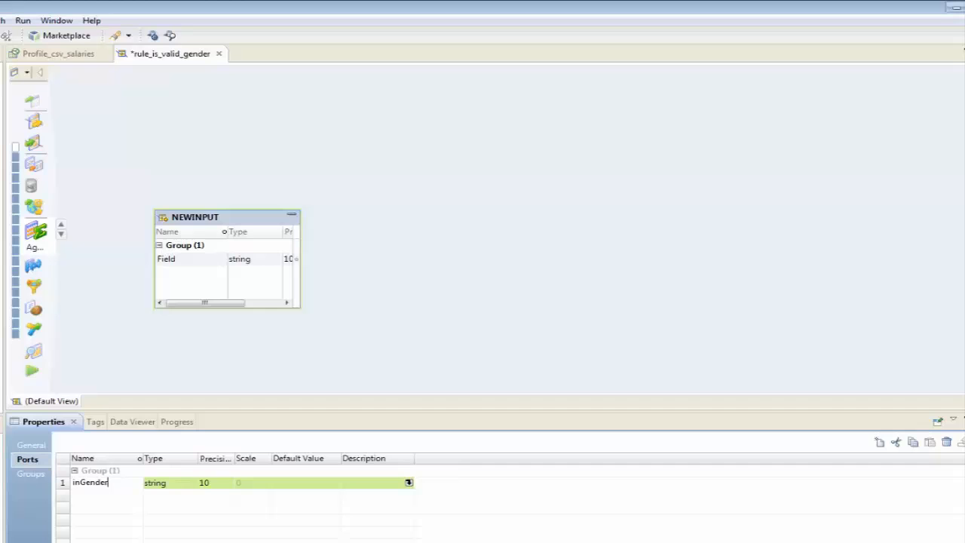
pyautogui.press('Tab')
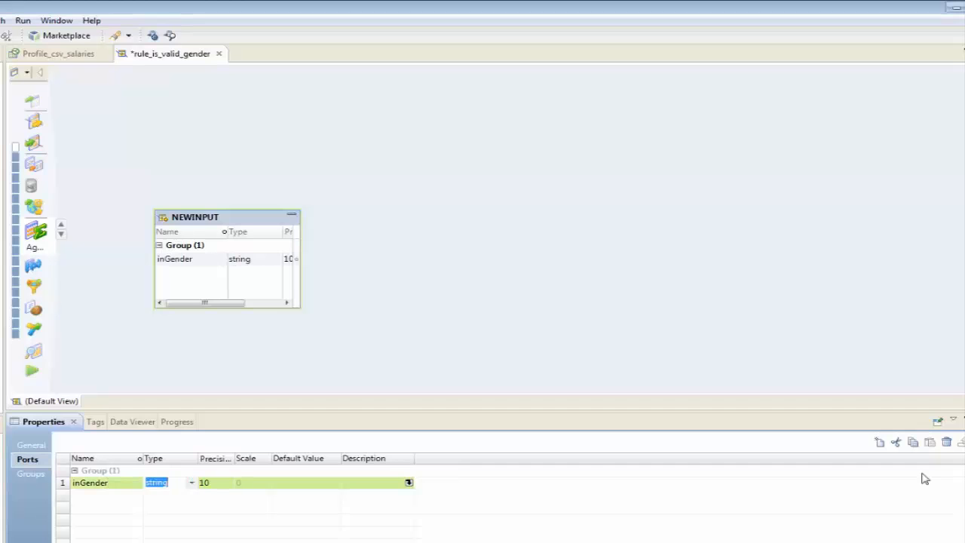
pyautogui.press('Tab')
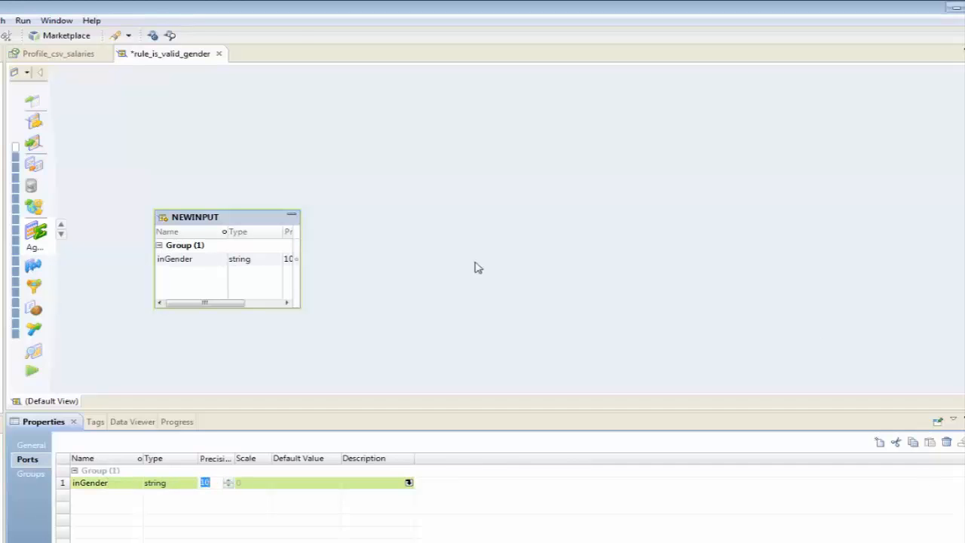
pyautogui.click(433, 263)
pyautogui.moveTo(230, 218); pyautogui.dragTo(184, 176)
# - Add an Expression transformation beside the input and rename it exp_is_valid
pyautogui.moveTo(33, 265); pyautogui.dragTo(398, 181)
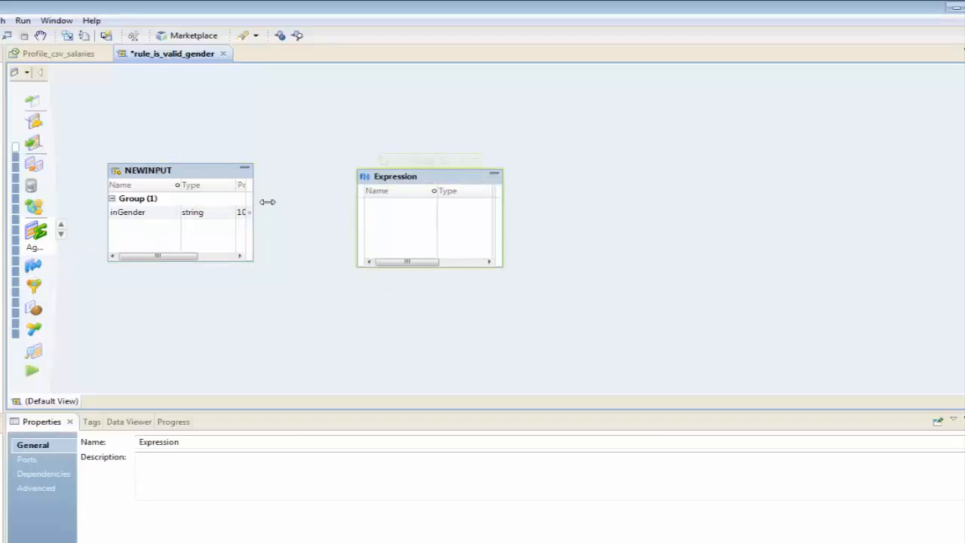
pyautogui.click(414, 179)
pyautogui.write('ex')
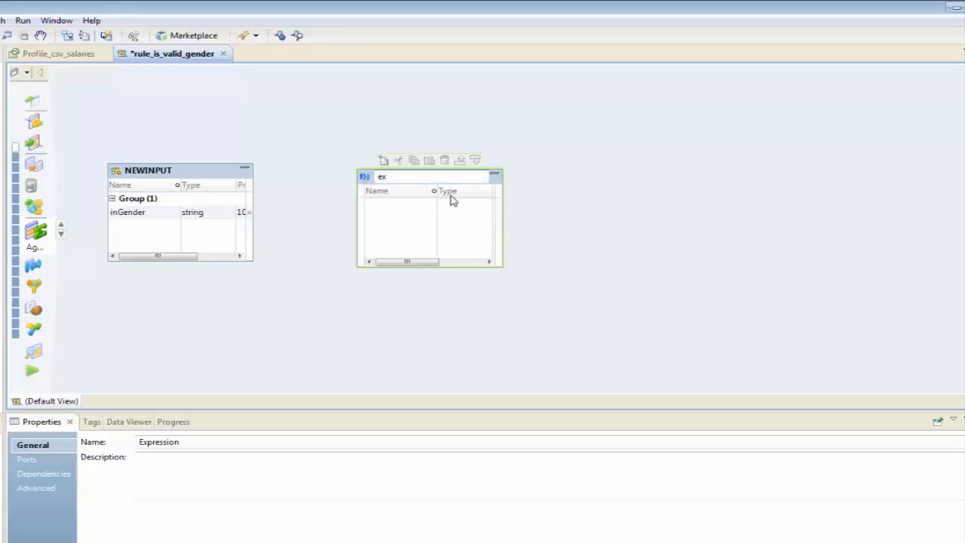
pyautogui.write('p_is_valid')
pyautogui.press('Return')
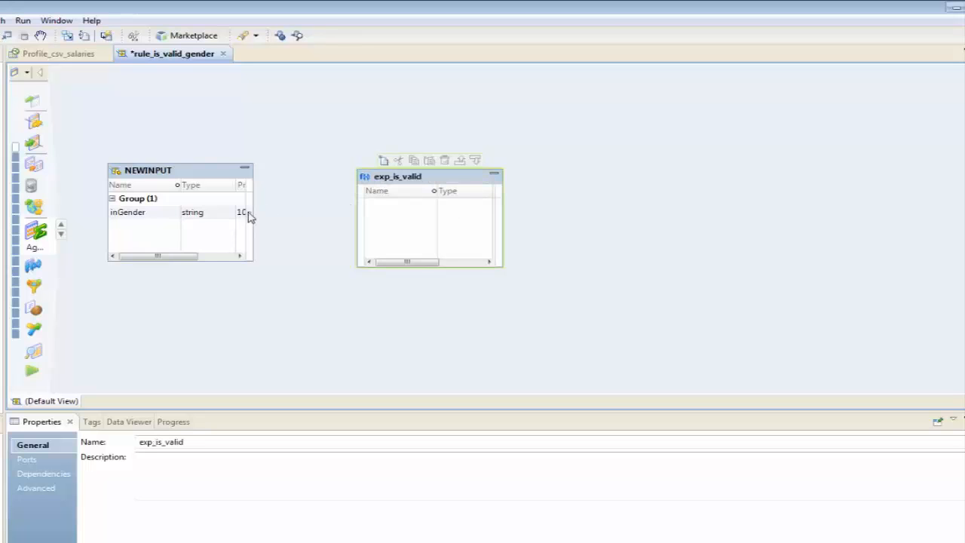
# - Link inGender from the input into exp_is_valid and make it an input-only port there
pyautogui.moveTo(248, 212); pyautogui.dragTo(420, 240)
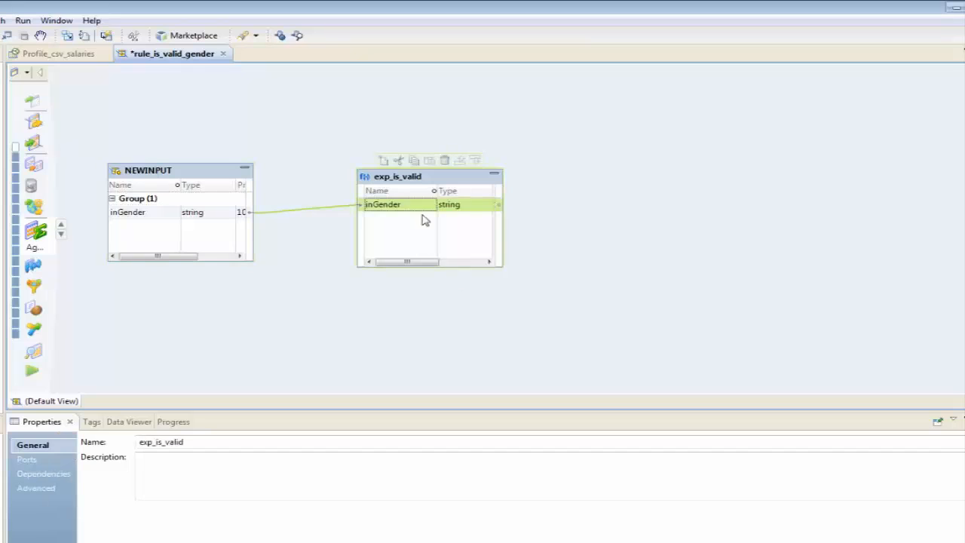
pyautogui.click(27, 459)
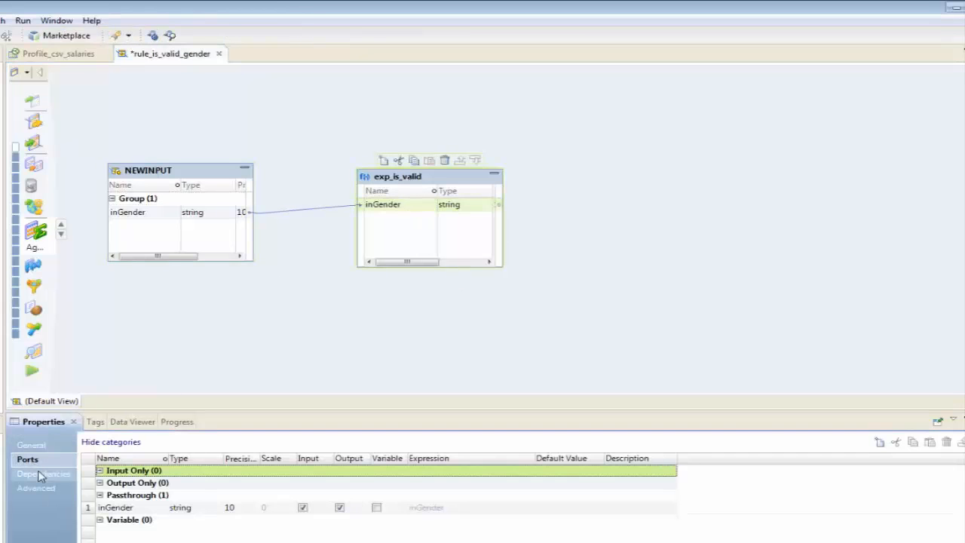
pyautogui.click(341, 508)
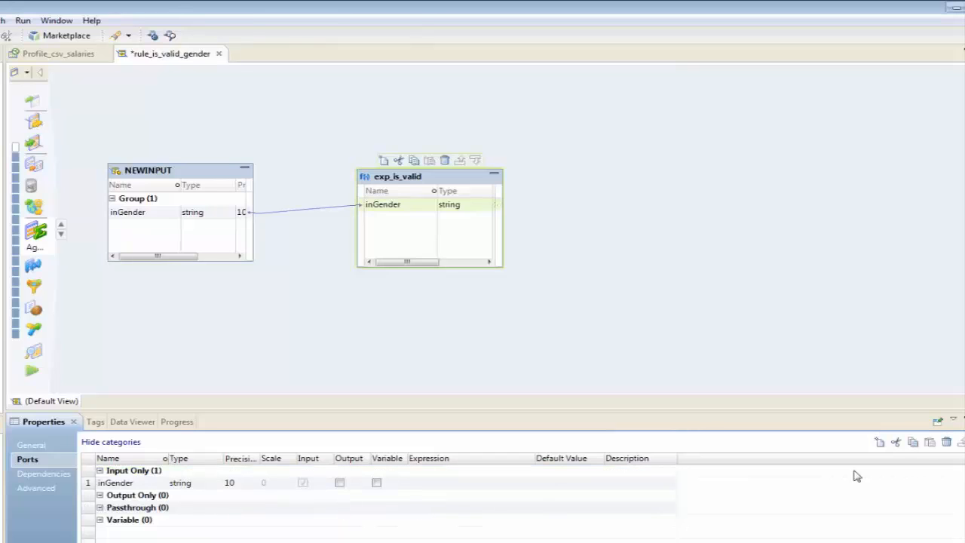
# - Add a string port named isValidGender to exp_is_valid and make it output only
pyautogui.click(878, 442)
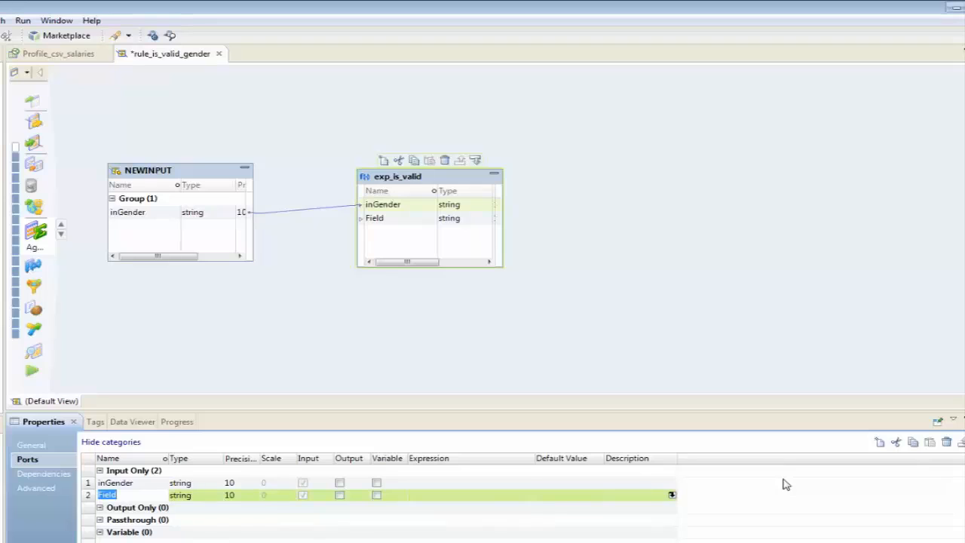
pyautogui.write('isValidG')
pyautogui.press('Tab')
pyautogui.press('Tab')
pyautogui.press('Tab')
pyautogui.press('Tab')
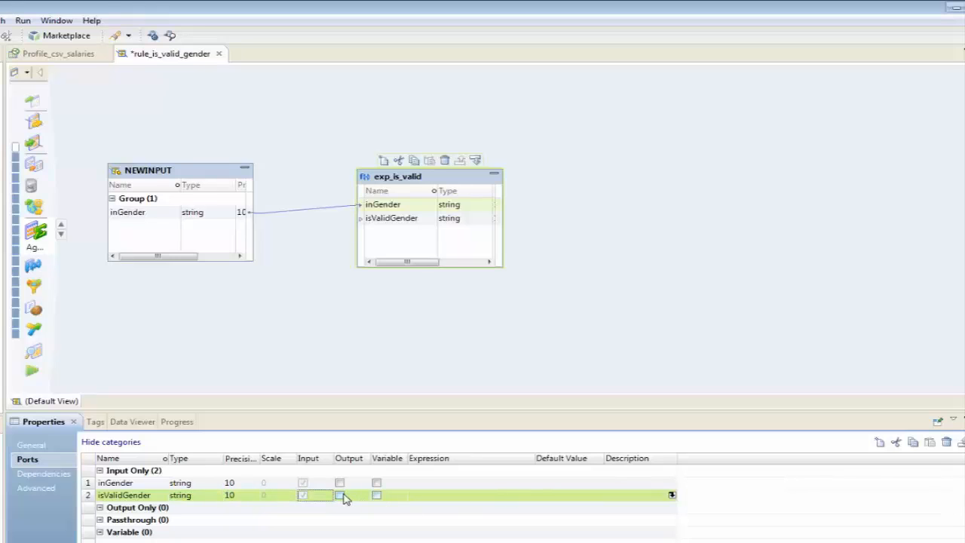
pyautogui.click(340, 495)
pyautogui.click(302, 520)
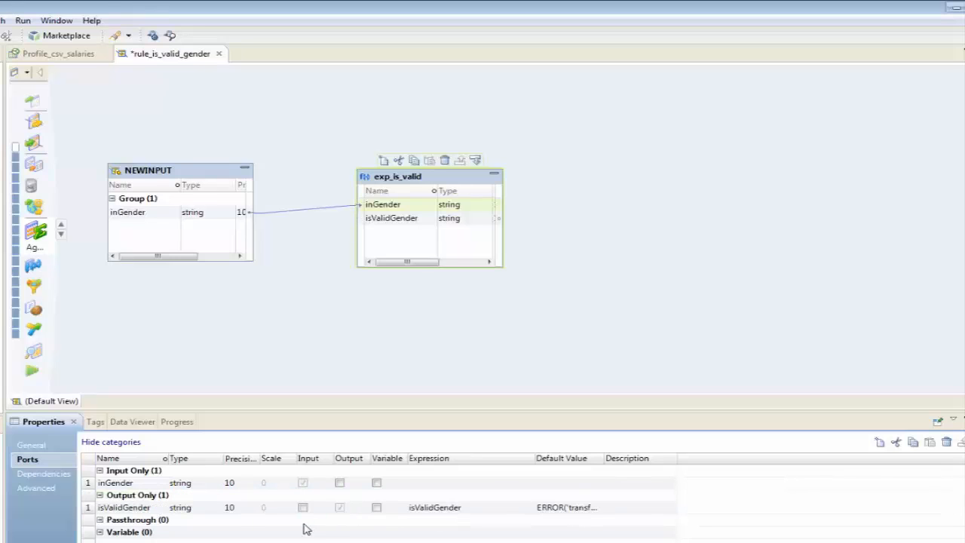
# - Replace the isValidGender port's expression with iif ( in ( inGender , 'M' , 'F' ) , 'Valid' , 'Invalid' )
pyautogui.click(443, 507)
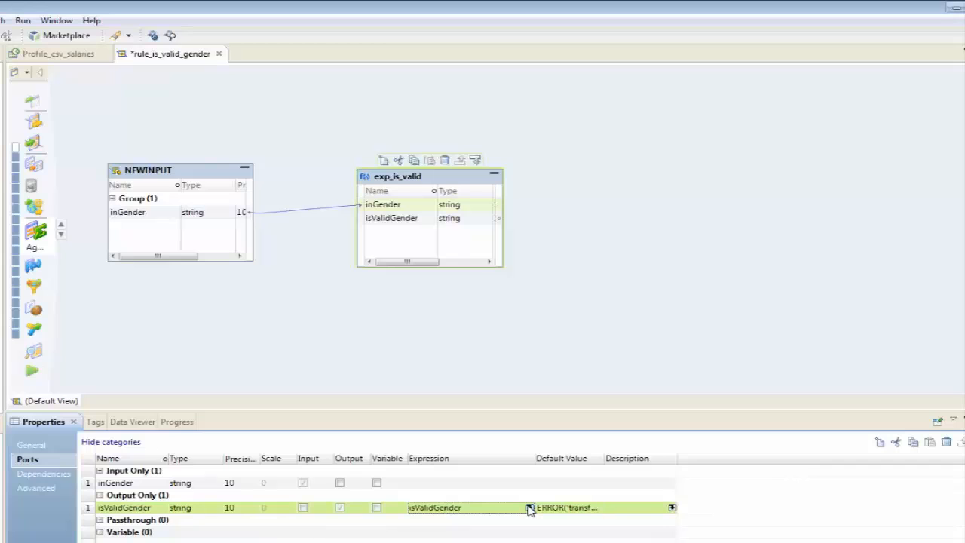
pyautogui.click(530, 507)
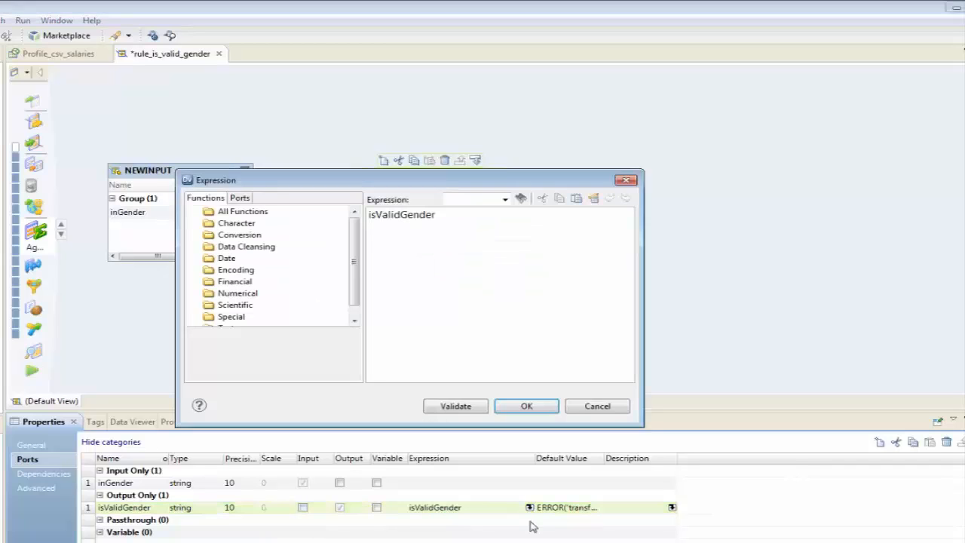
pyautogui.press('Delete')
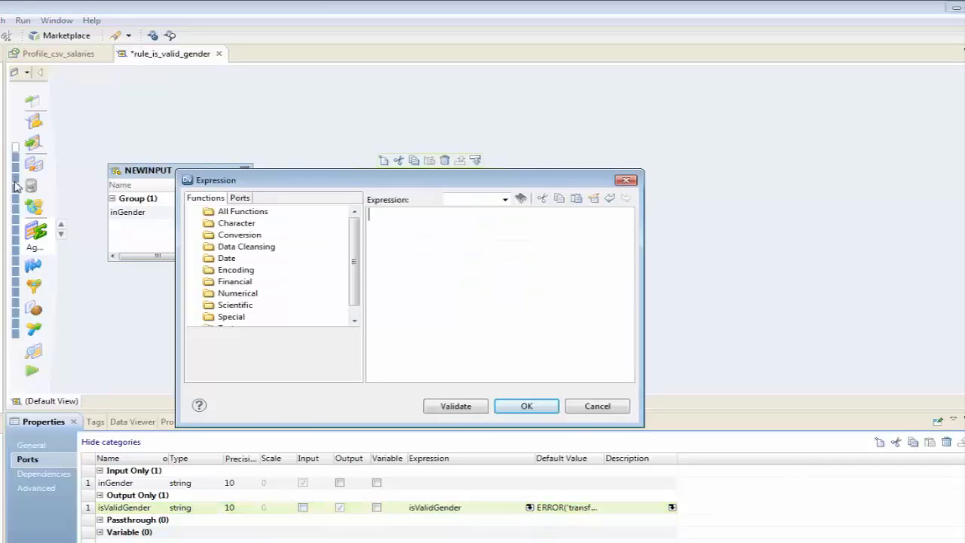
pyautogui.write('i')
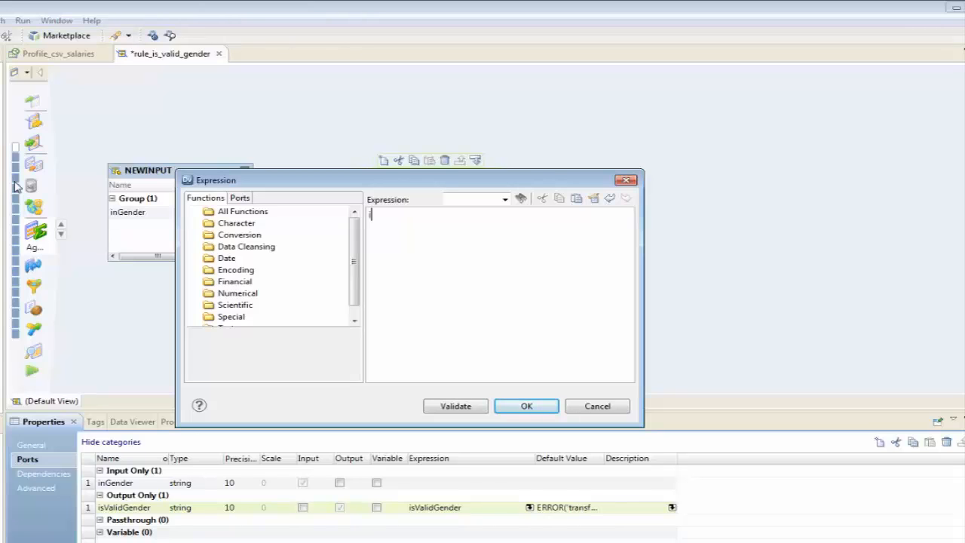
pyautogui.write('if ( in (')
pyautogui.click(237, 197)
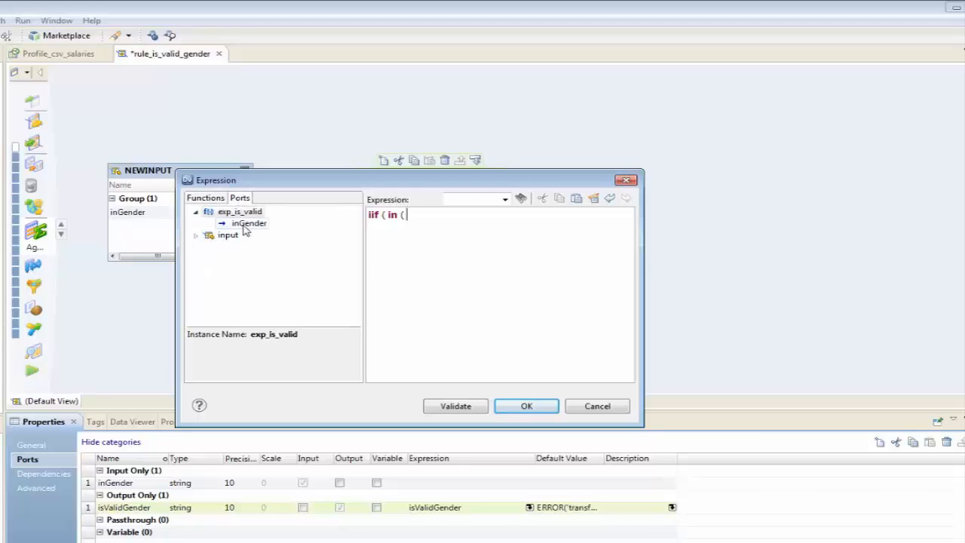
pyautogui.moveTo(247, 224); pyautogui.dragTo(452, 234)
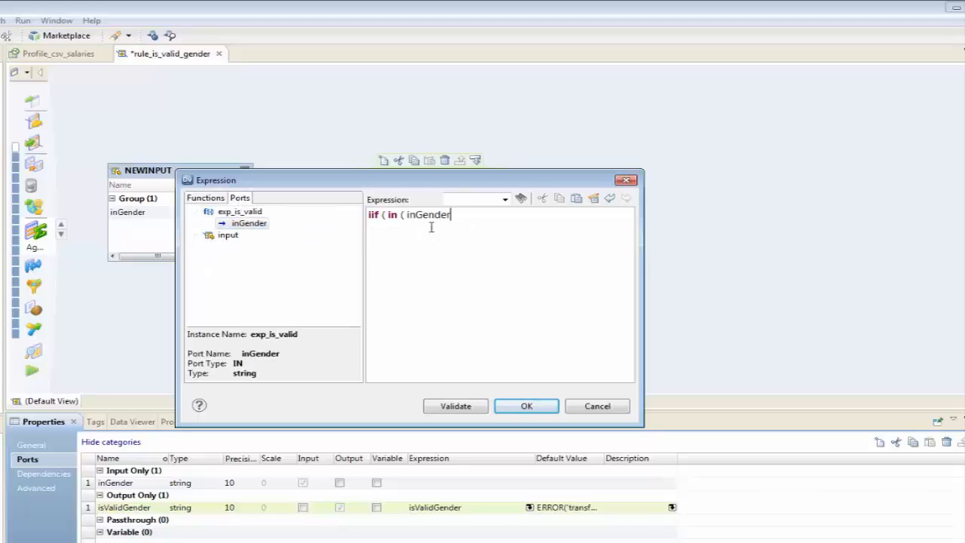
pyautogui.write(", 'M' , 'F' ) , 'Valid' , 'Invalid'")
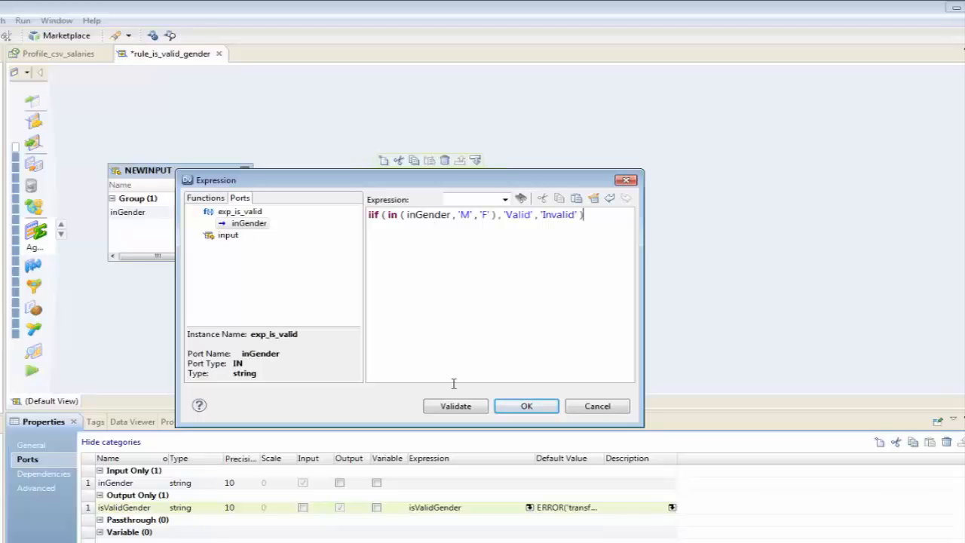
# - Validate the isValidGender expression and apply it to the port
pyautogui.click(455, 408)
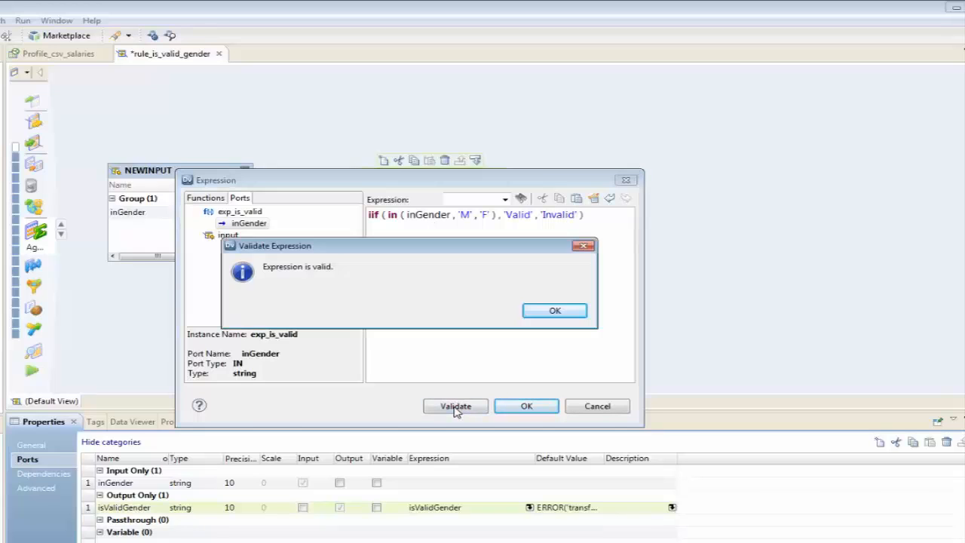
pyautogui.click(577, 312)
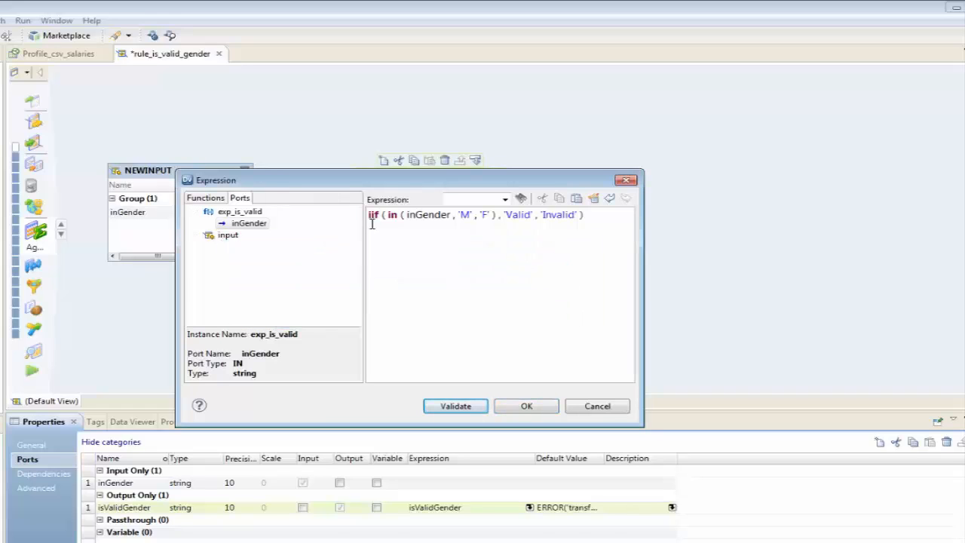
pyautogui.click(432, 219)
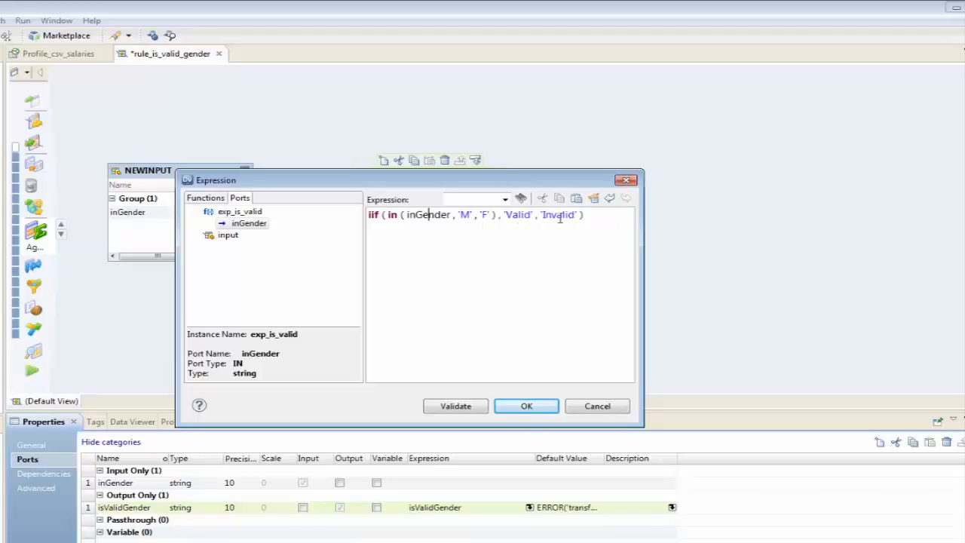
pyautogui.click(527, 406)
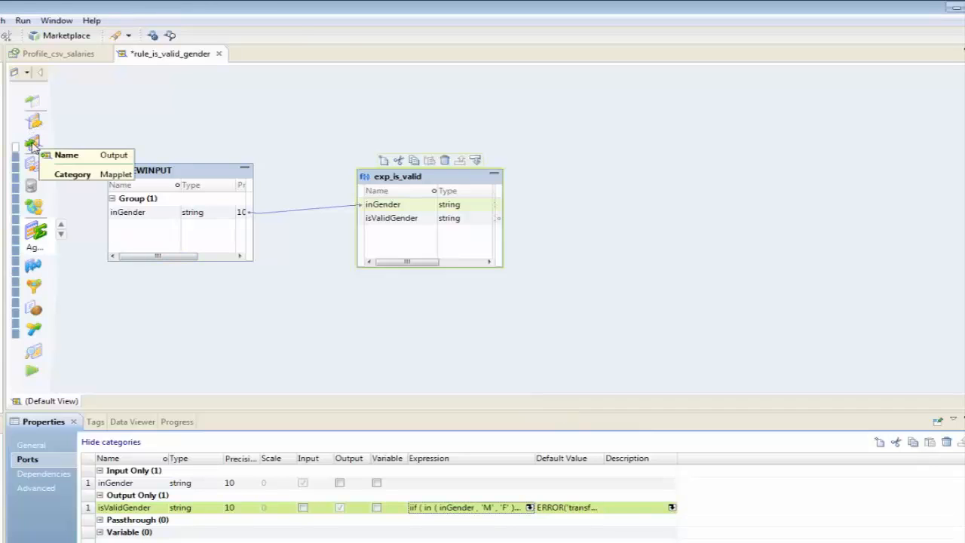
# - Add an Output transformation after exp_is_valid and link the isValidGender port into it
pyautogui.moveTo(31, 142); pyautogui.dragTo(642, 179)
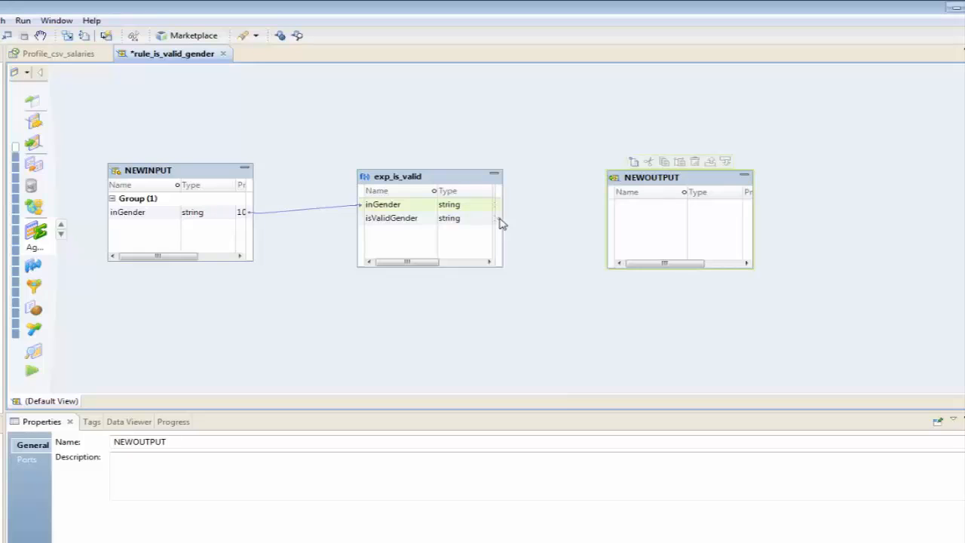
pyautogui.moveTo(499, 223); pyautogui.dragTo(645, 217)
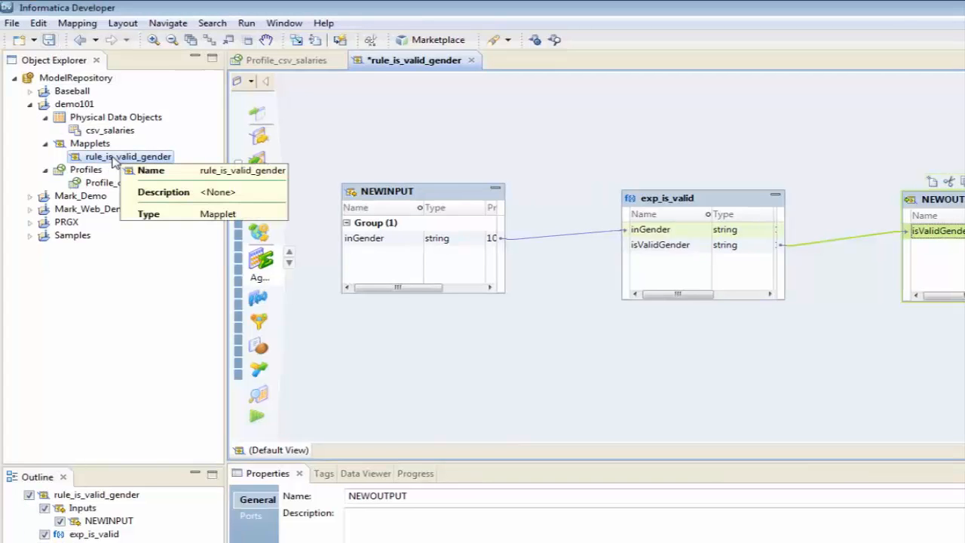
# - Validate the rule_is_valid_gender mapplet as a rule and save it
pyautogui.click(114, 161)
pyautogui.rightClick(113, 159)
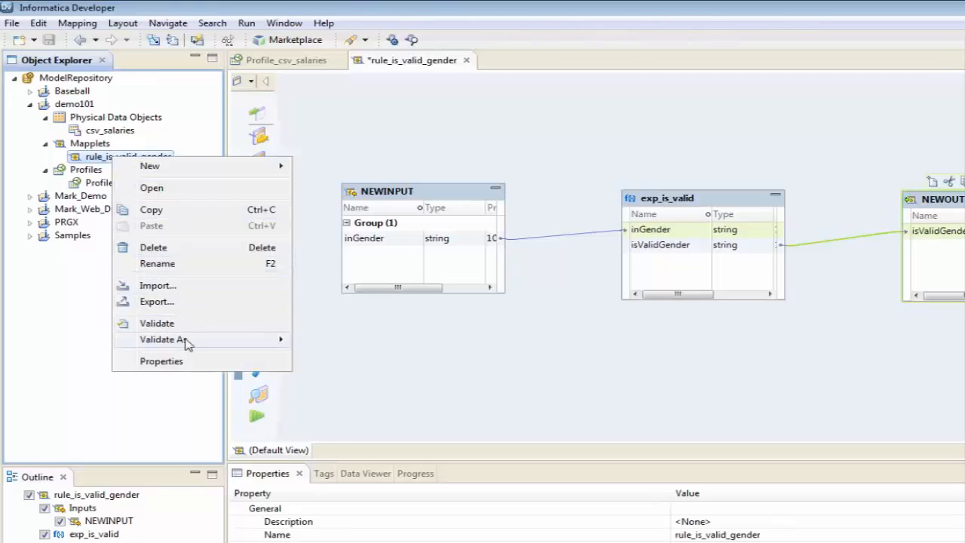
pyautogui.moveTo(187, 338)
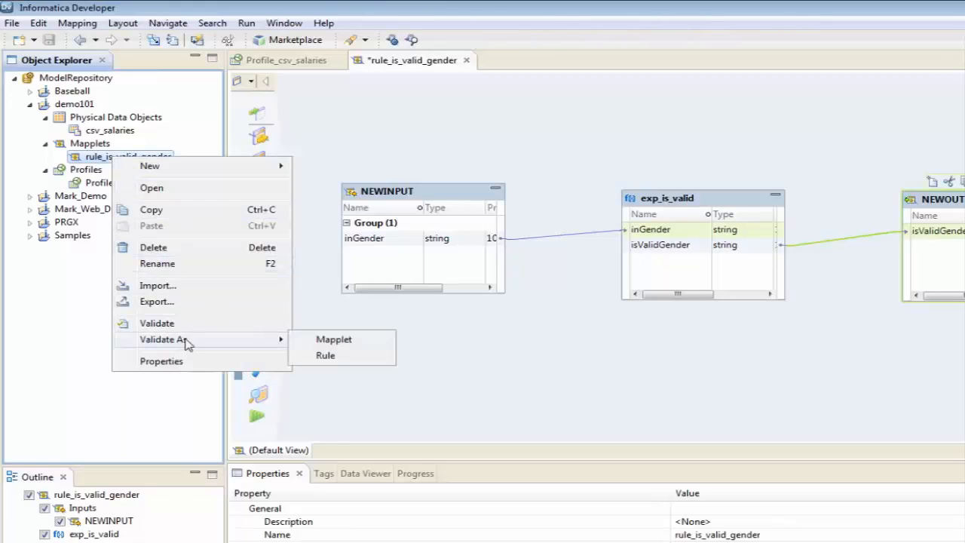
pyautogui.click(329, 359)
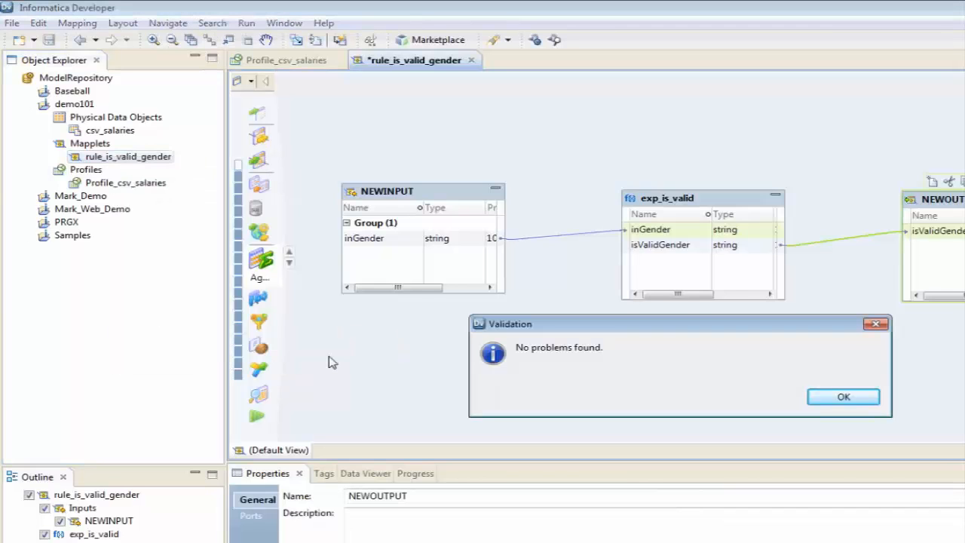
pyautogui.click(843, 396)
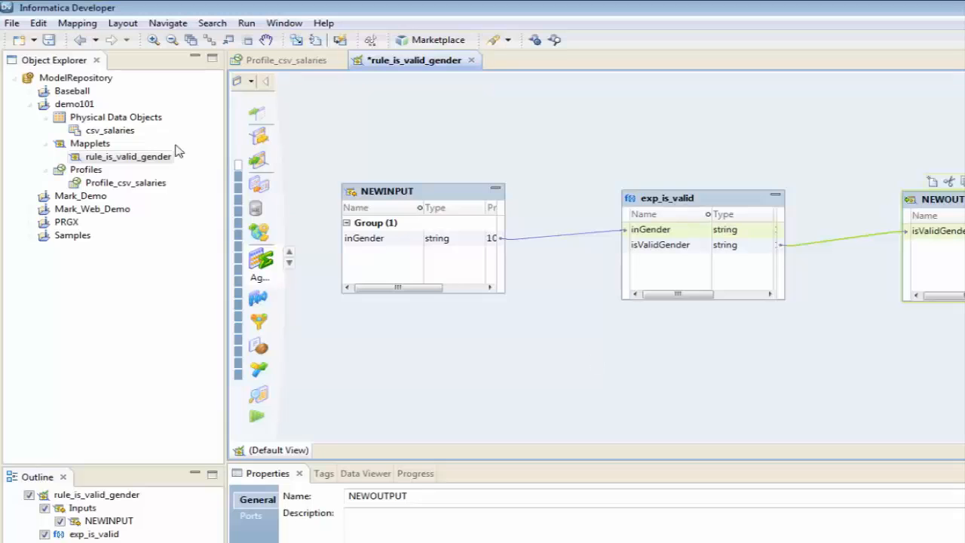
pyautogui.click(49, 40)
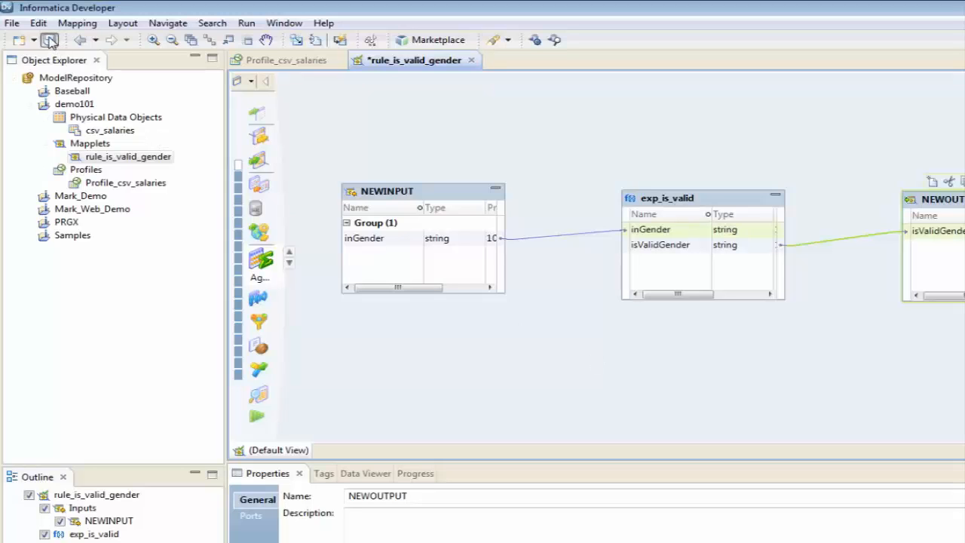